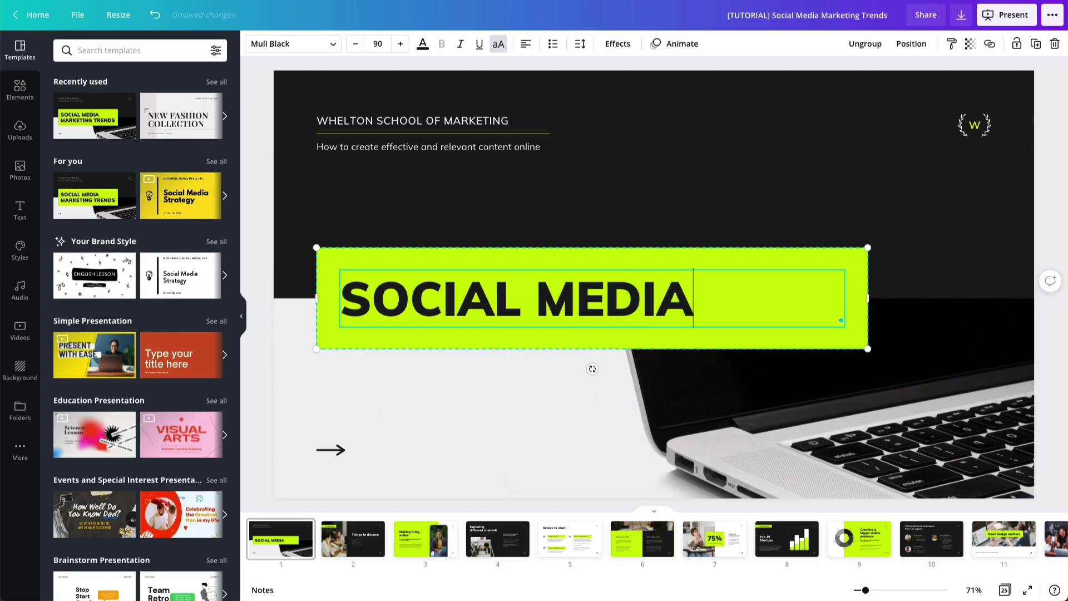
# Search Canva for 'MARK' to find the product mockup design.
pyautogui.write('MARK')
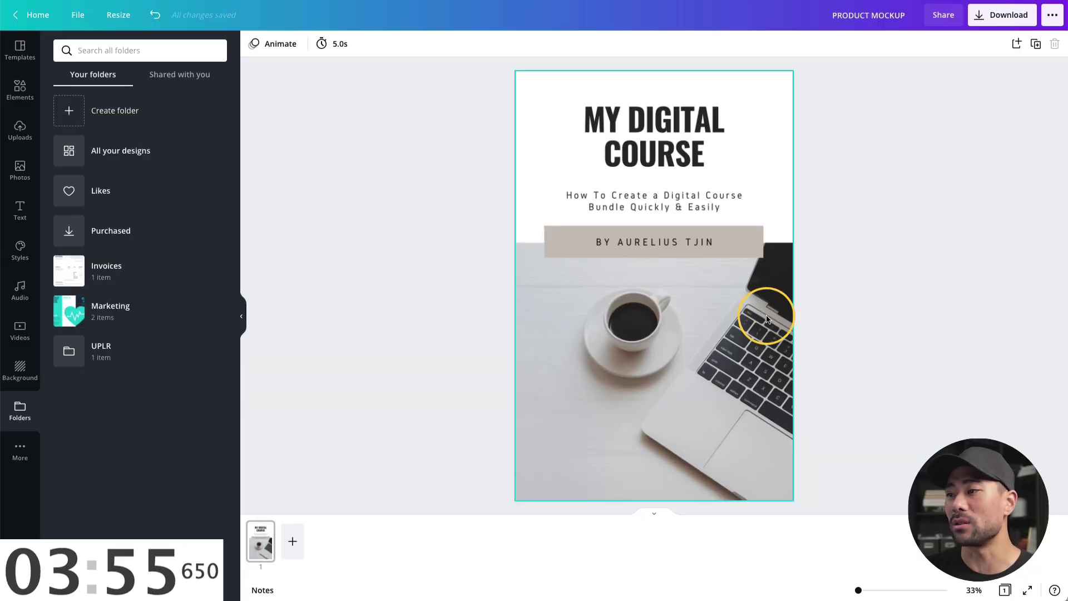
# Select the My Digital Course cover photo and bring up its Effects panel.
pyautogui.click(821, 298)
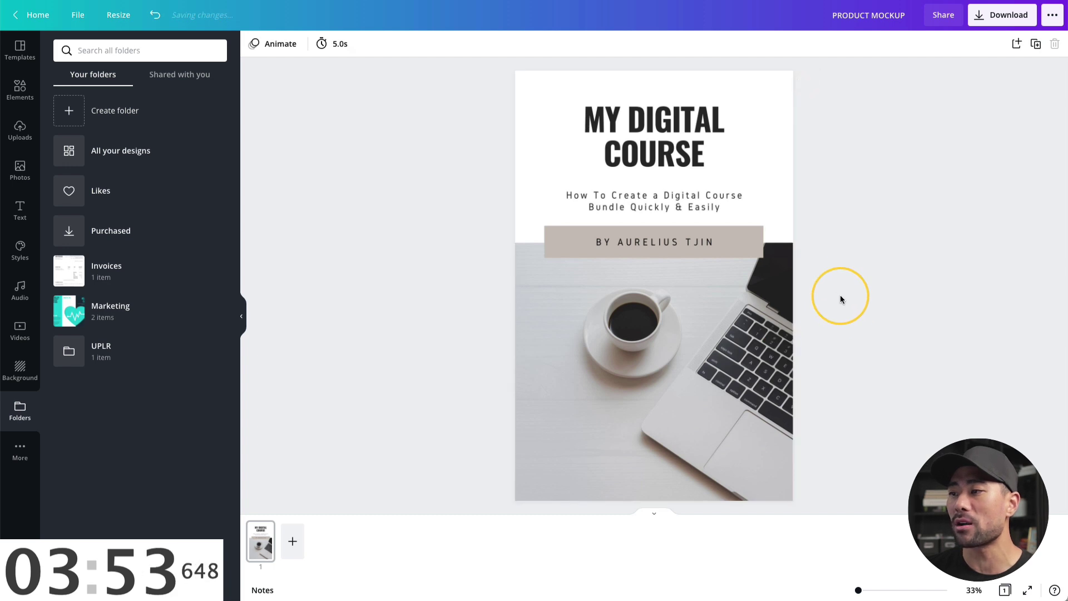
pyautogui.click(605, 186)
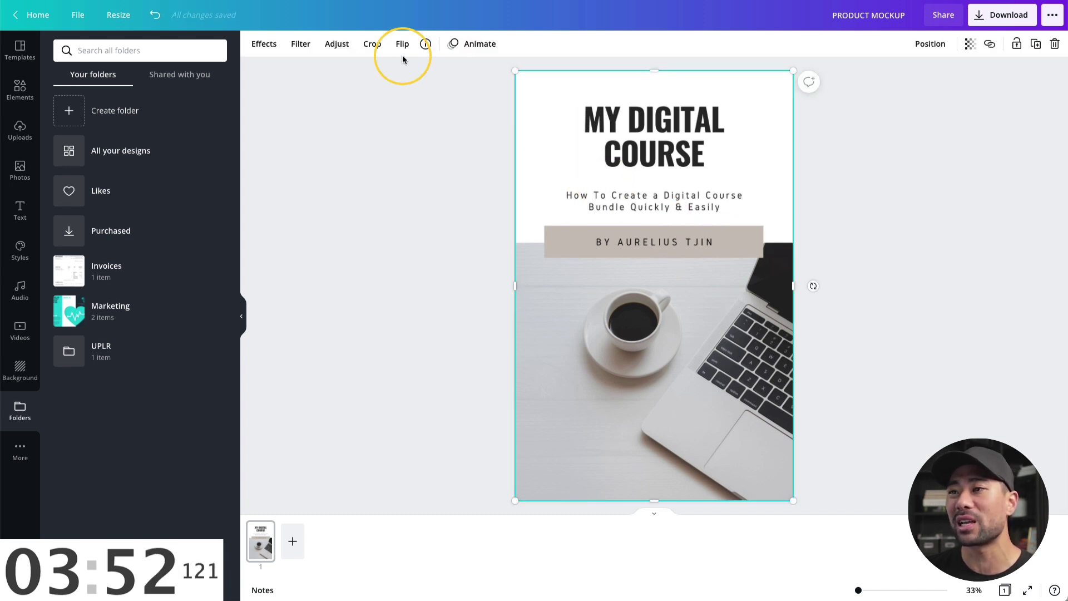
pyautogui.click(269, 48)
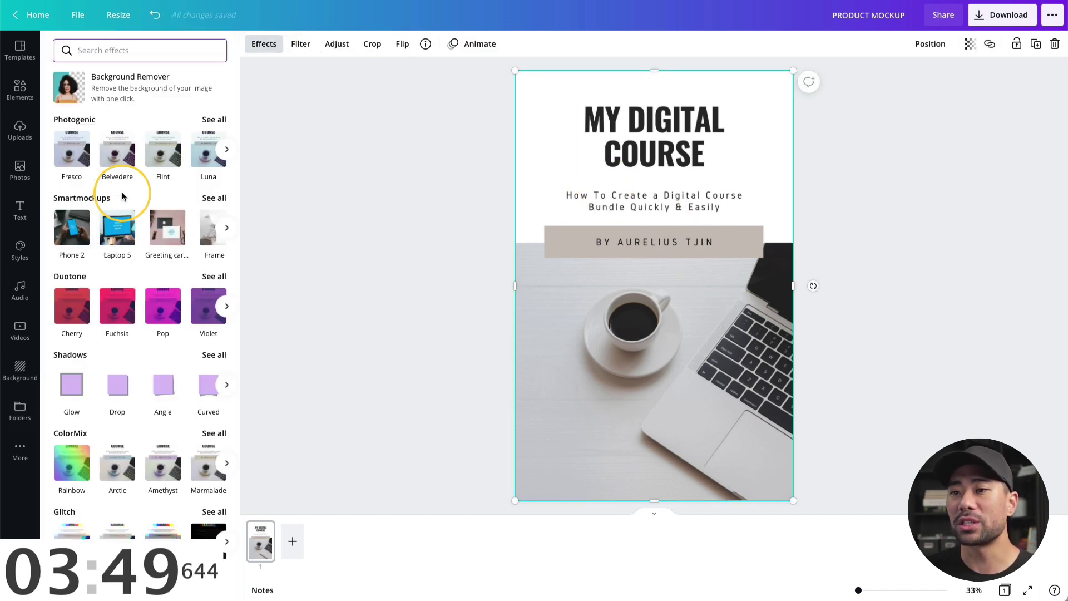
pyautogui.scroll(-6, 131, 376)
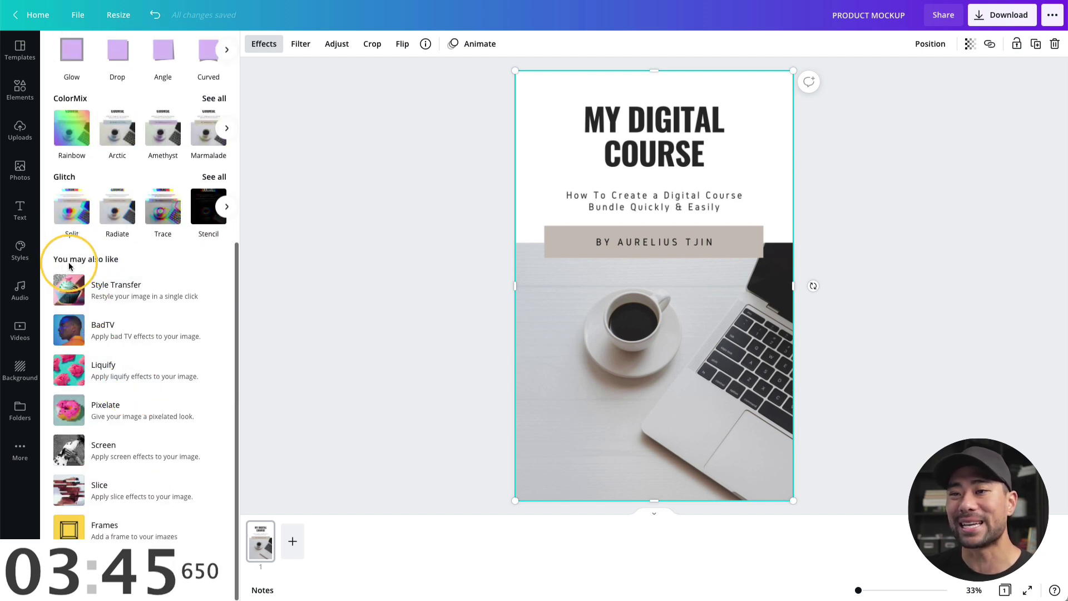
pyautogui.scroll(6, 108, 342)
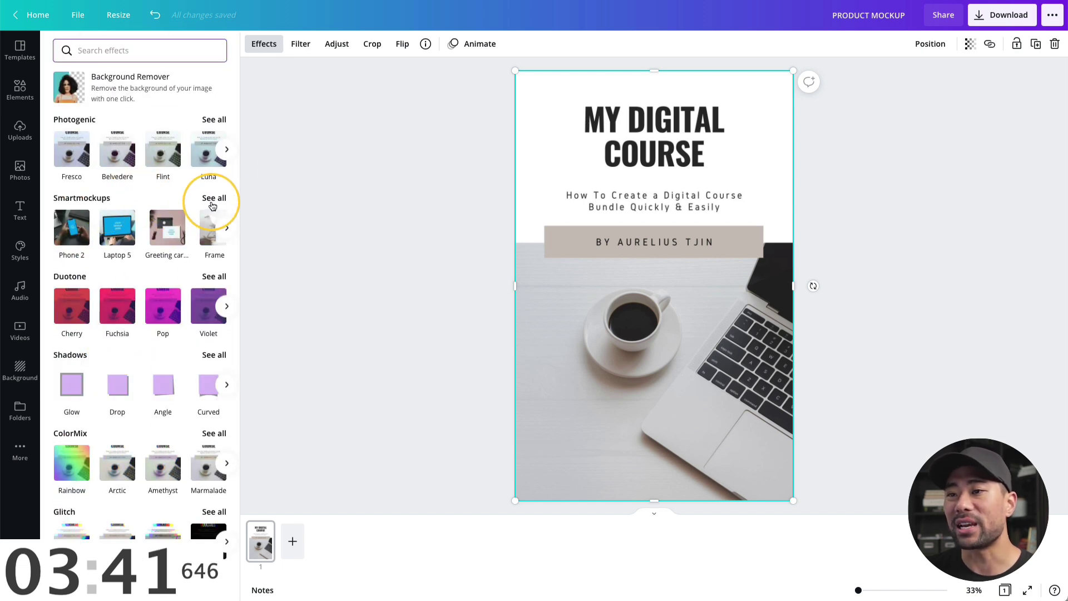
# Apply the Smartmockups Book 6 mockup to the cover photo.
pyautogui.click(215, 199)
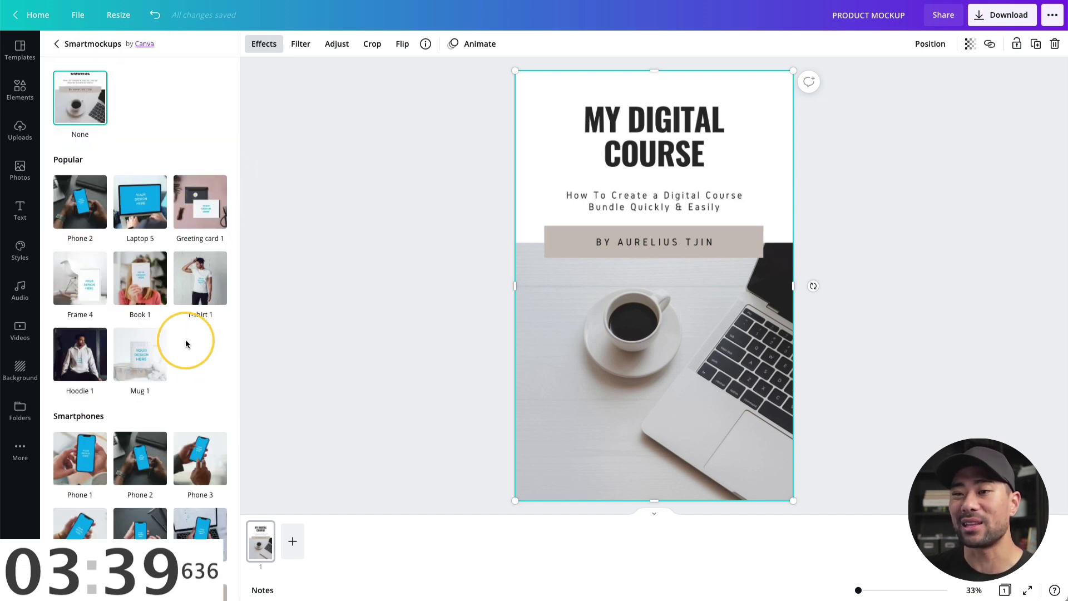
pyautogui.scroll(-8, 156, 362)
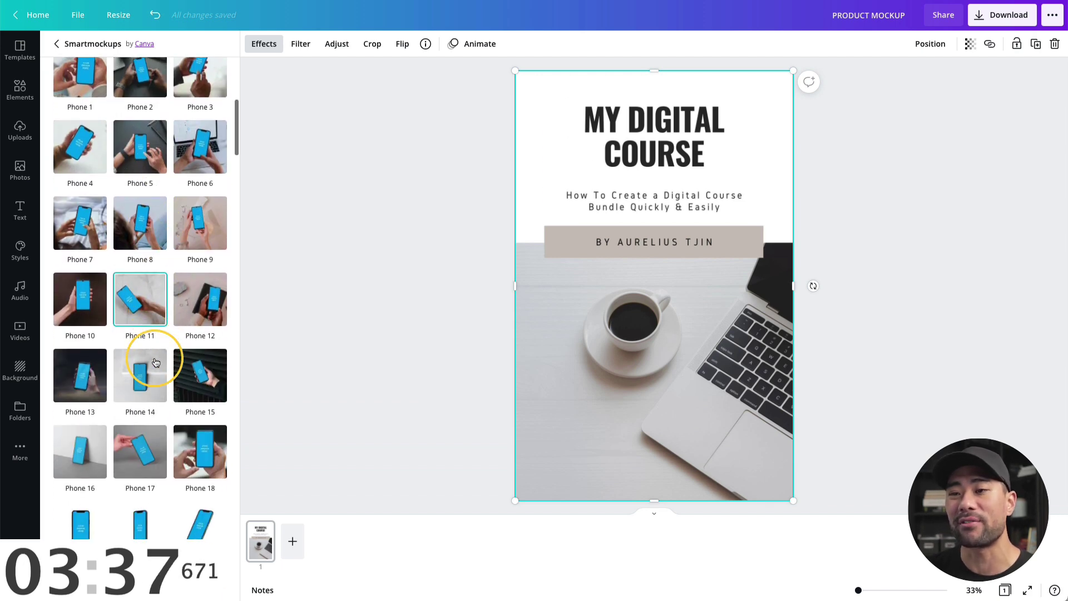
pyautogui.scroll(-20, 159, 243)
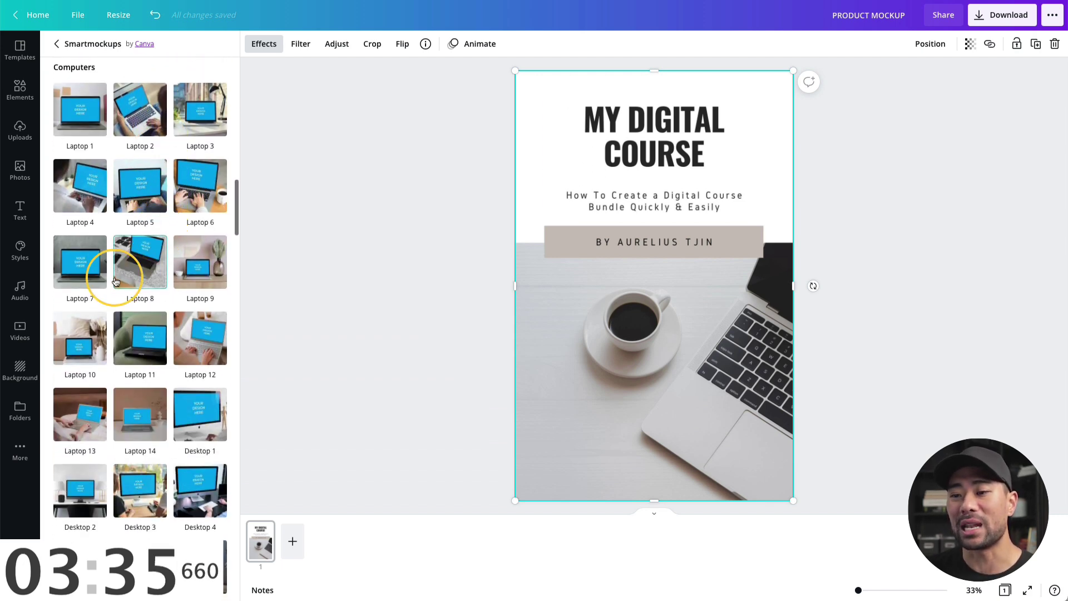
pyautogui.scroll(-20, 115, 281)
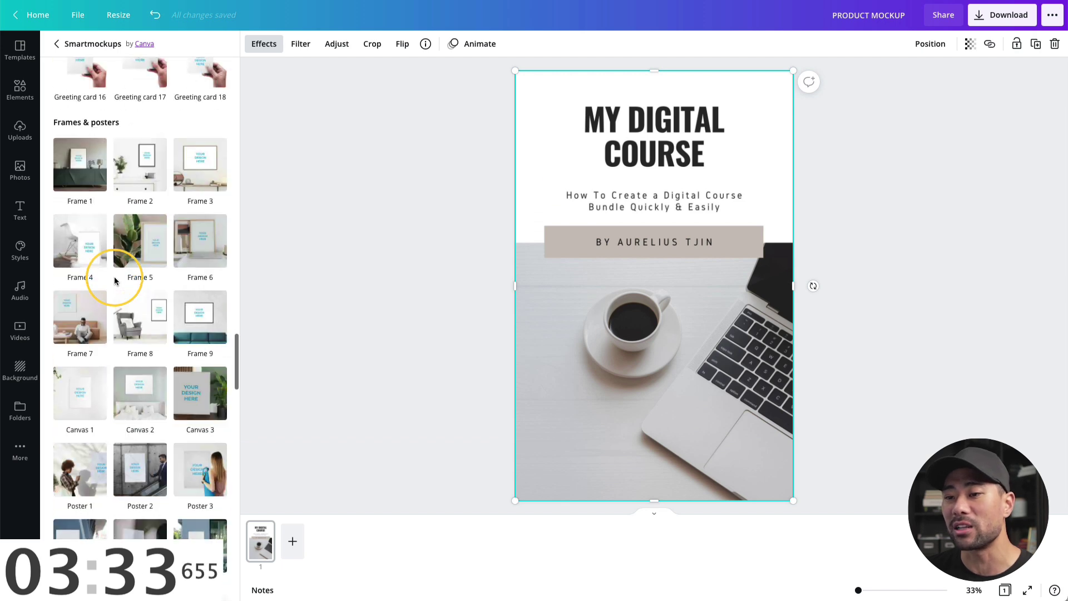
pyautogui.scroll(-9, 115, 282)
pyautogui.scroll(3, 114, 279)
pyautogui.click(196, 273)
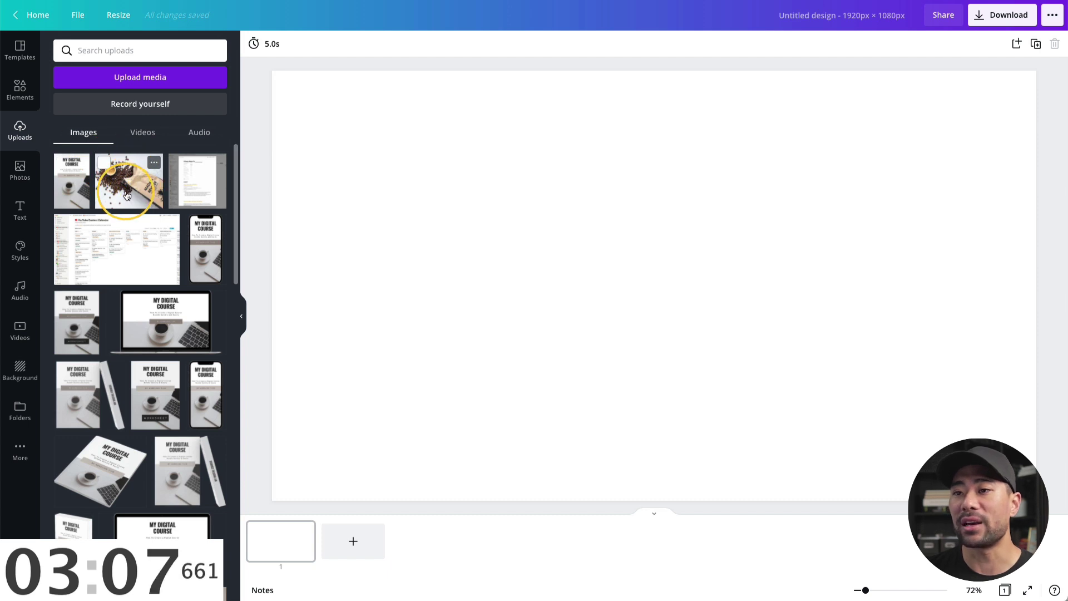
# Place the coffee bag photo, add a top-left heading, and show its text colour palette.
pyautogui.click(128, 191)
pyautogui.click(309, 238)
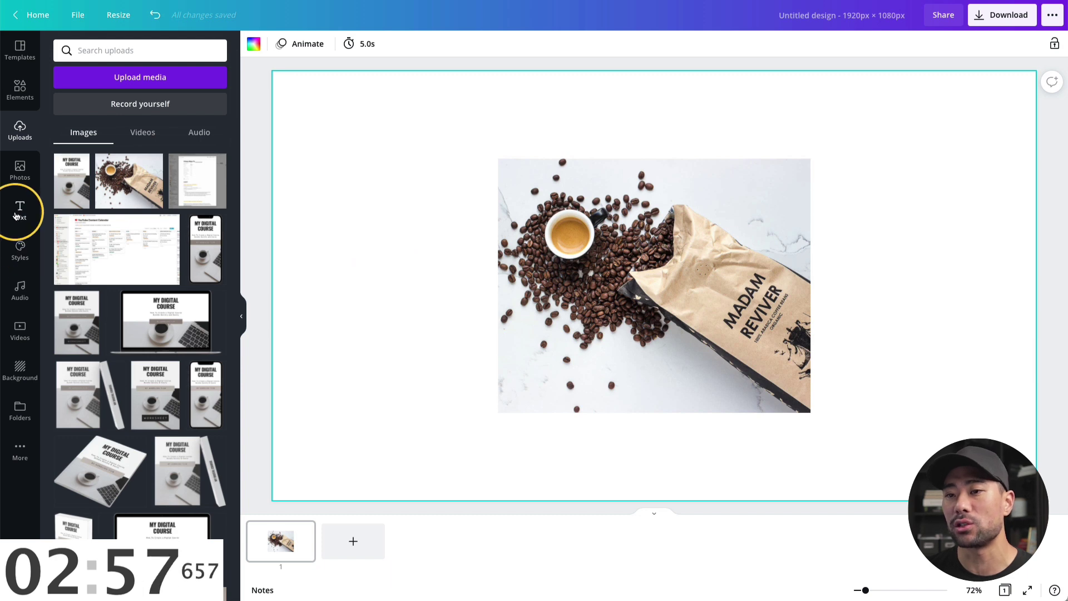
pyautogui.click(16, 216)
pyautogui.click(129, 111)
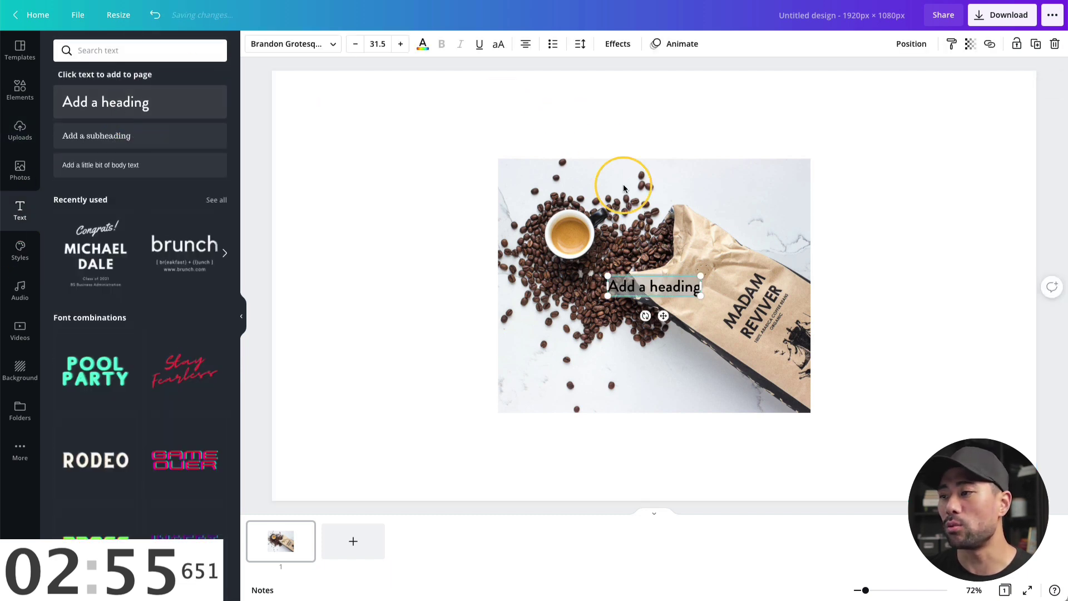
pyautogui.moveTo(665, 316); pyautogui.dragTo(367, 192)
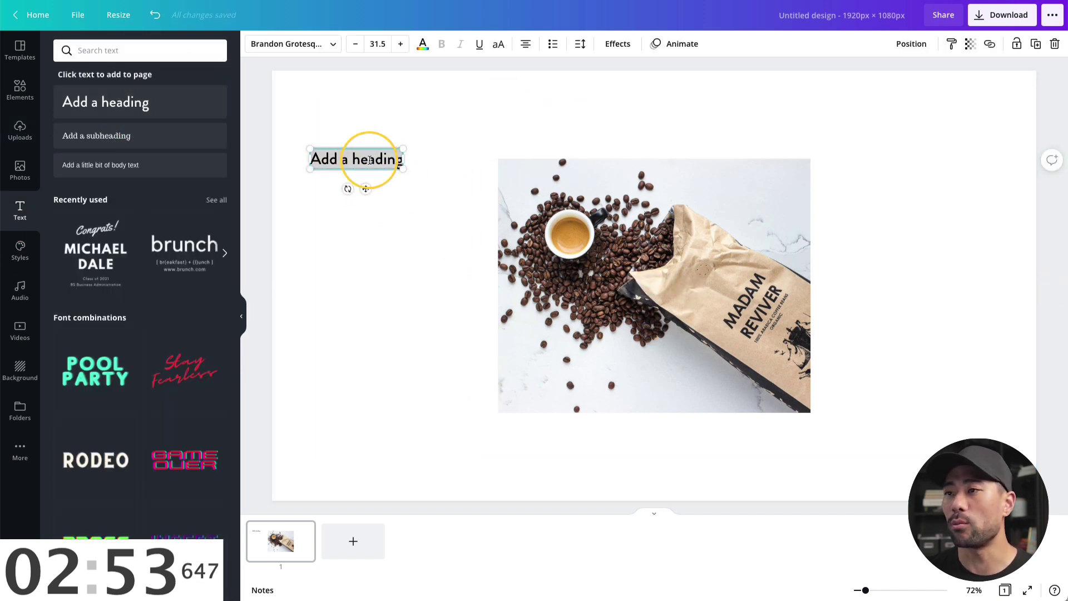
pyautogui.click(423, 47)
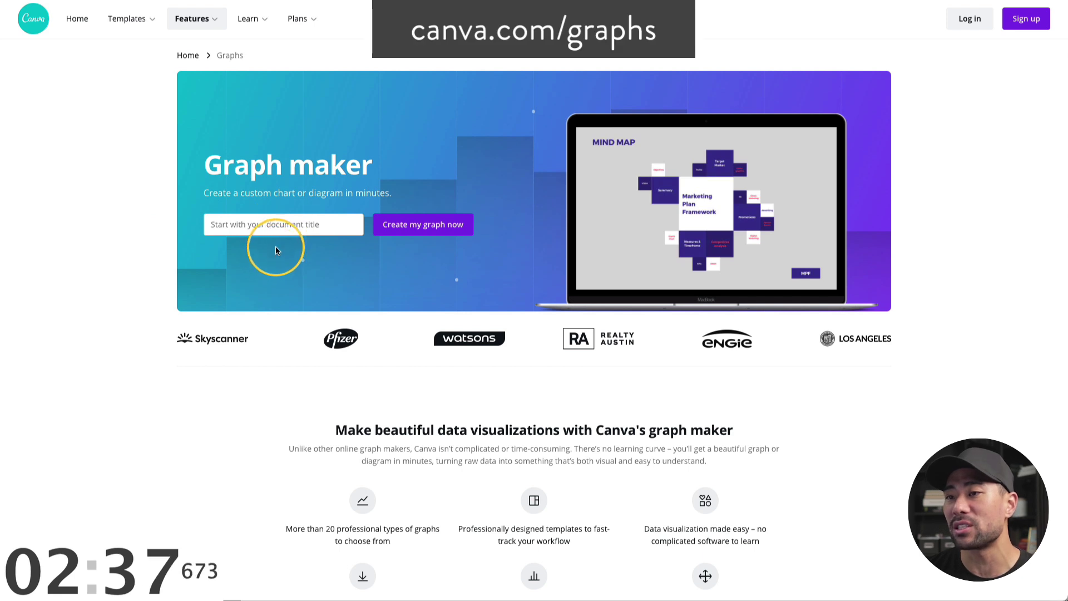
# Create a graph titled 'Demo' from the yellow 85% pie chart template.
pyautogui.click(305, 228)
pyautogui.write('Demo')
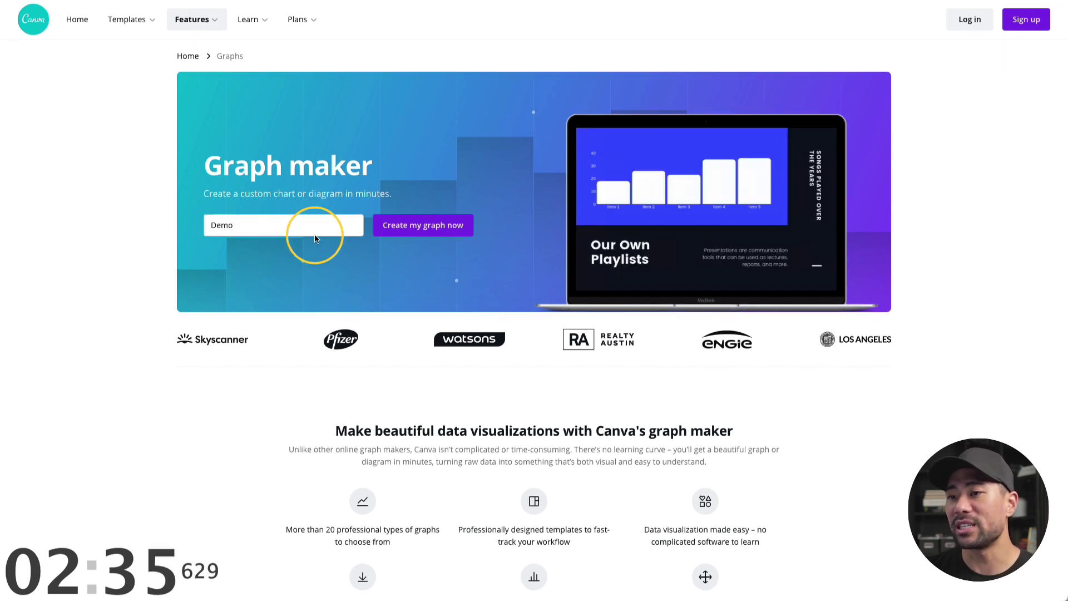
pyautogui.click(429, 232)
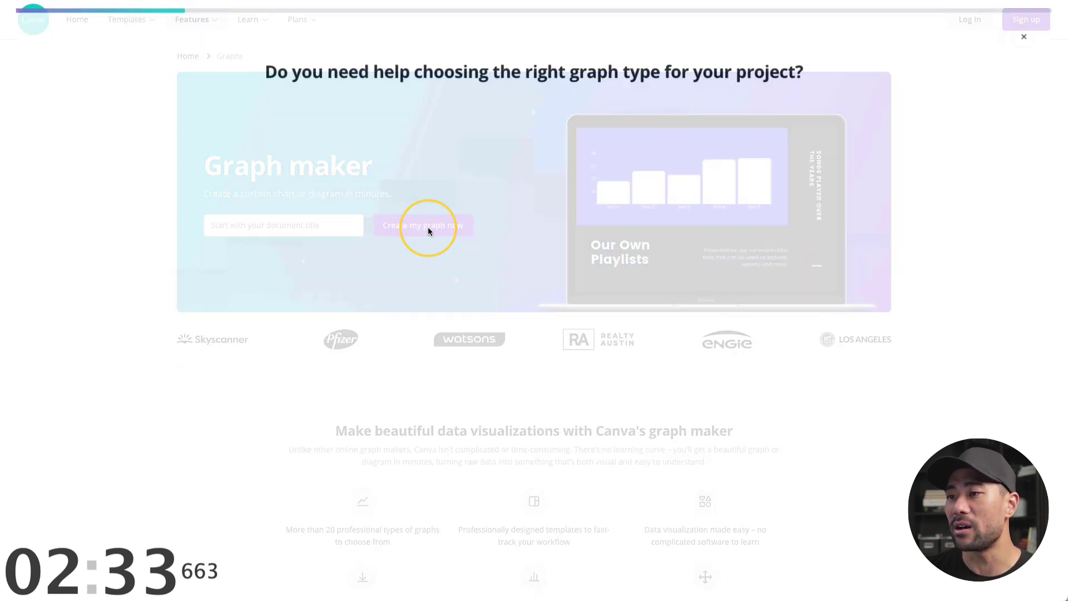
pyautogui.click(335, 181)
pyautogui.scroll(-1, 912, 298)
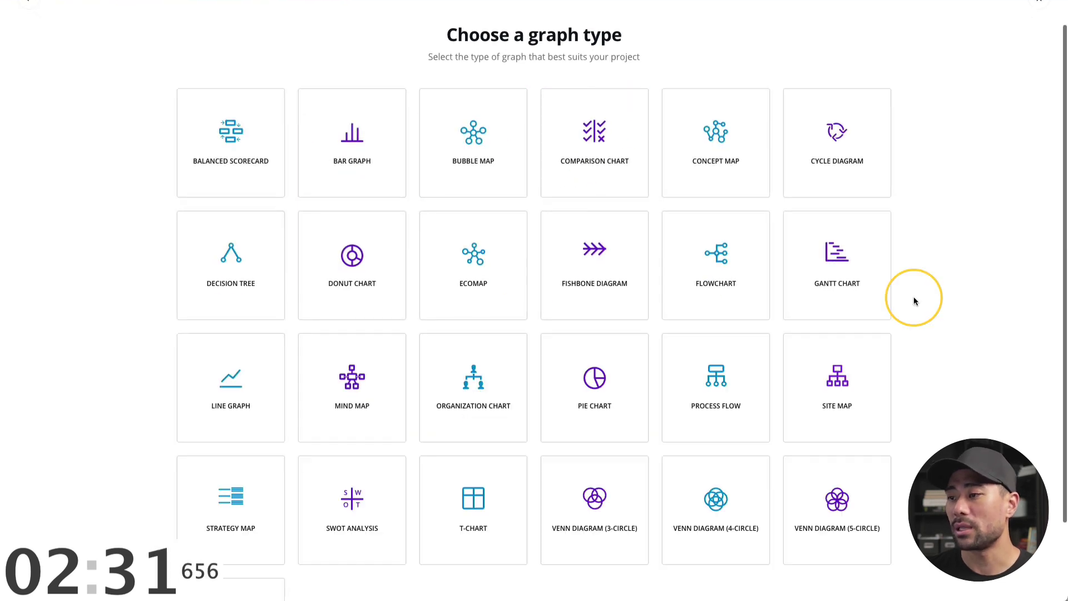
pyautogui.click(596, 397)
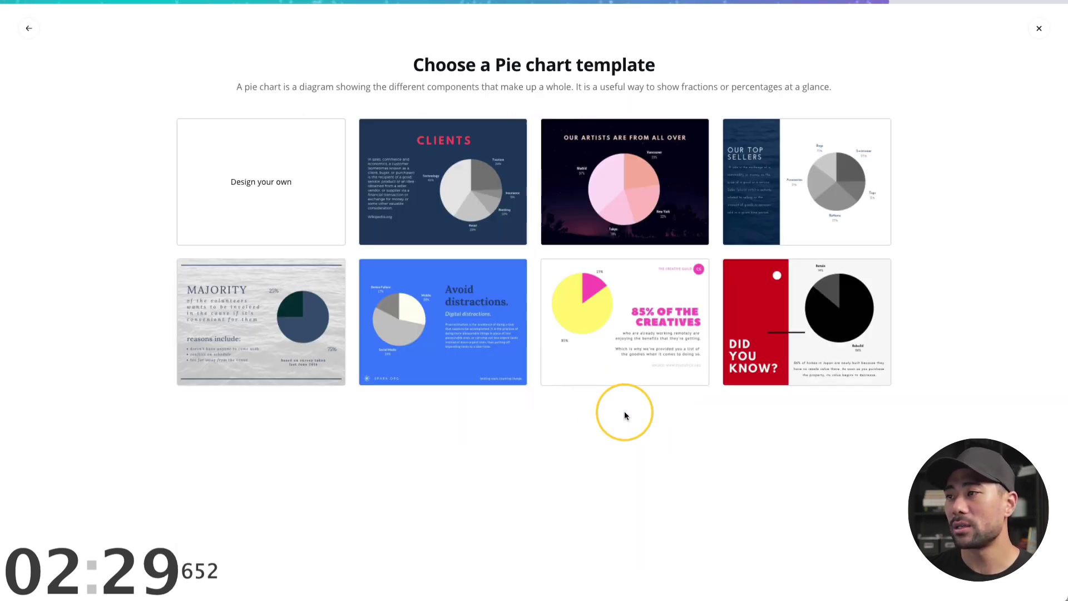
pyautogui.click(595, 341)
# Change the pie chart data values from 15 and 85 to 10 and 90.
pyautogui.click(438, 208)
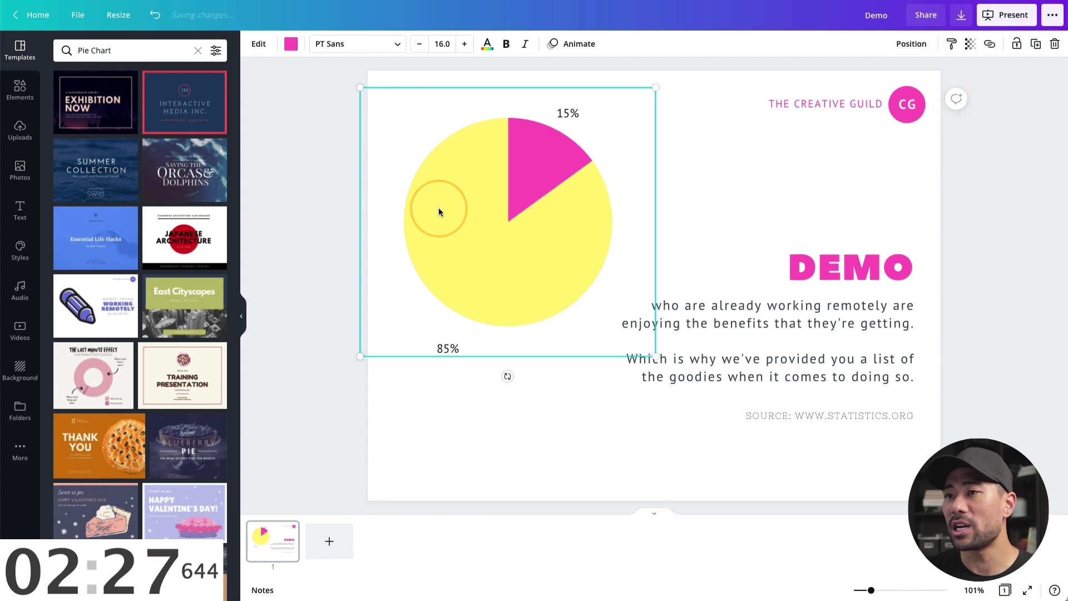
pyautogui.click(255, 49)
pyautogui.click(134, 128)
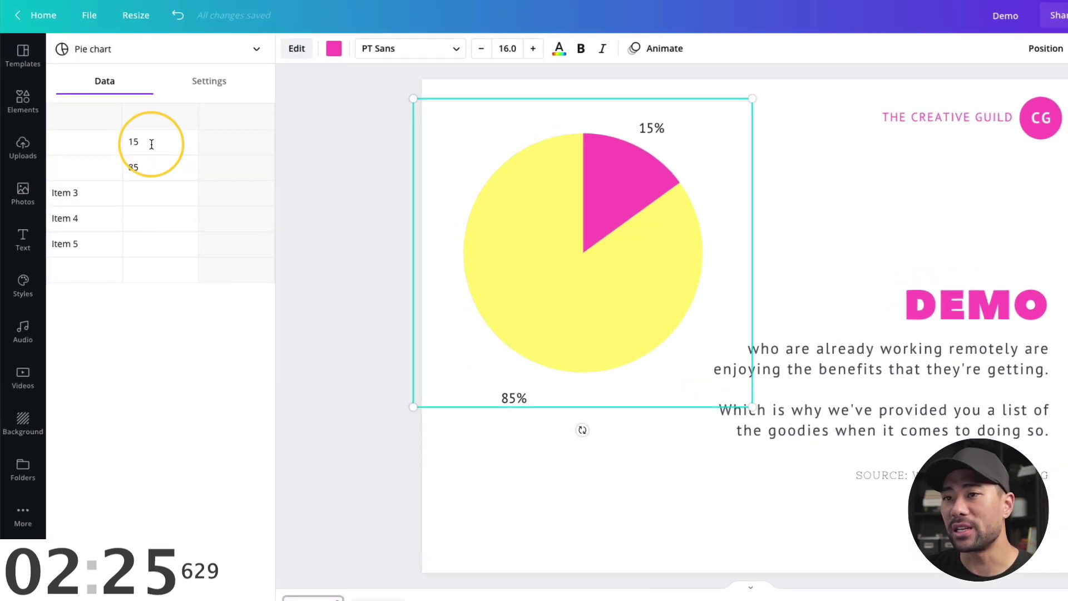
pyautogui.write('10')
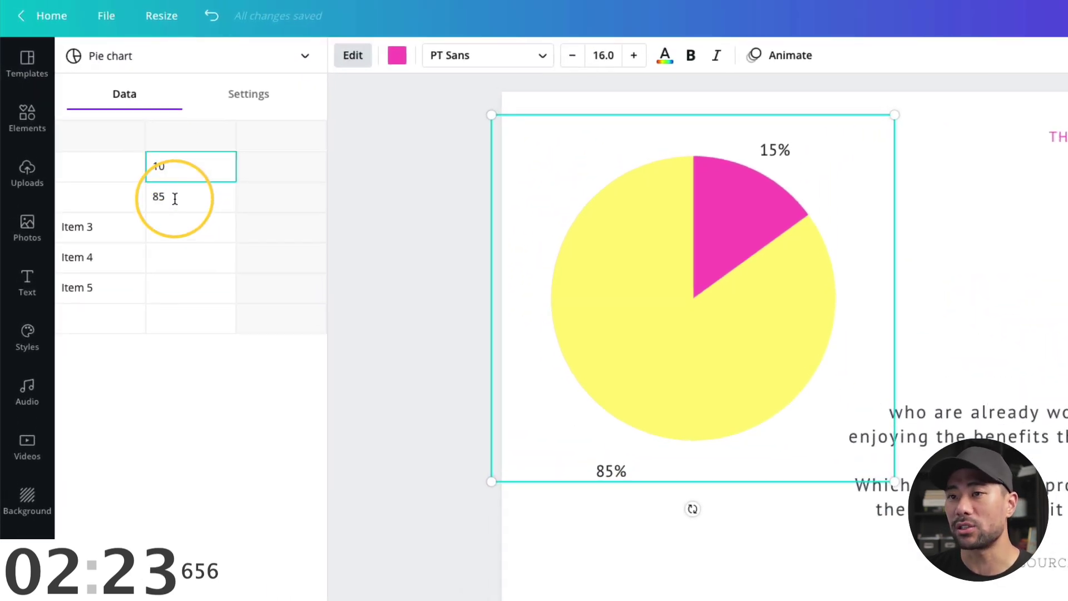
pyautogui.click(174, 198)
pyautogui.write('90')
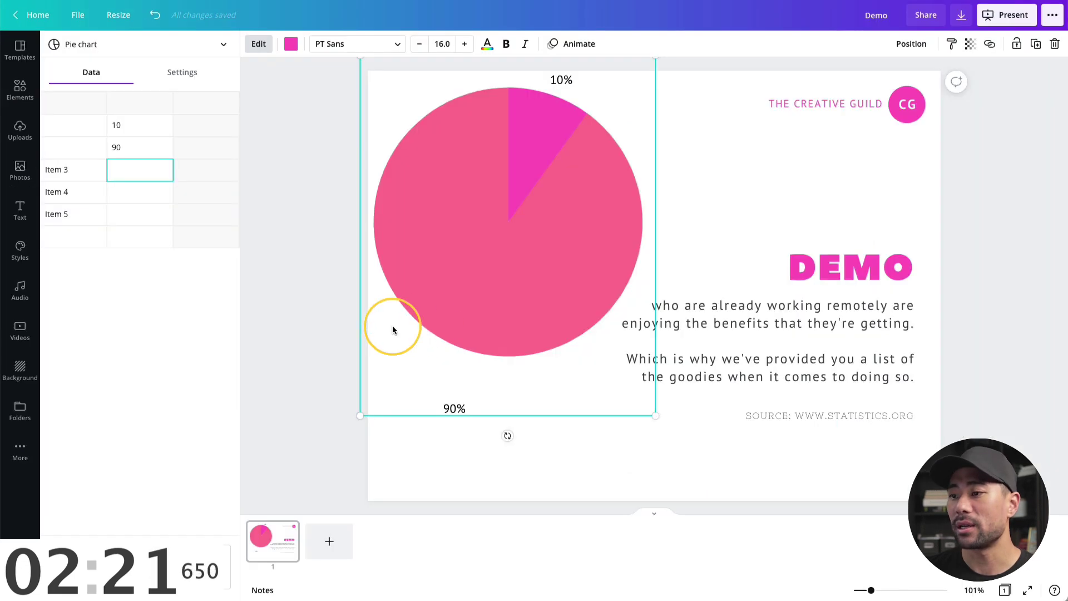
pyautogui.press('Escape')
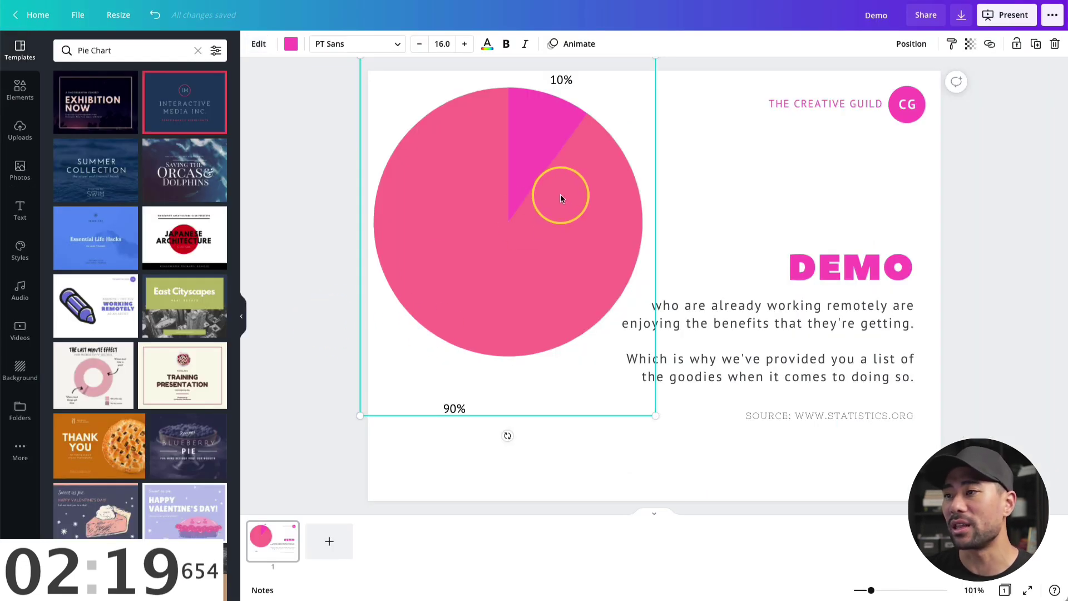
# Recolour the pie chart light turquoise from Default Colors.
pyautogui.click(312, 278)
pyautogui.click(384, 223)
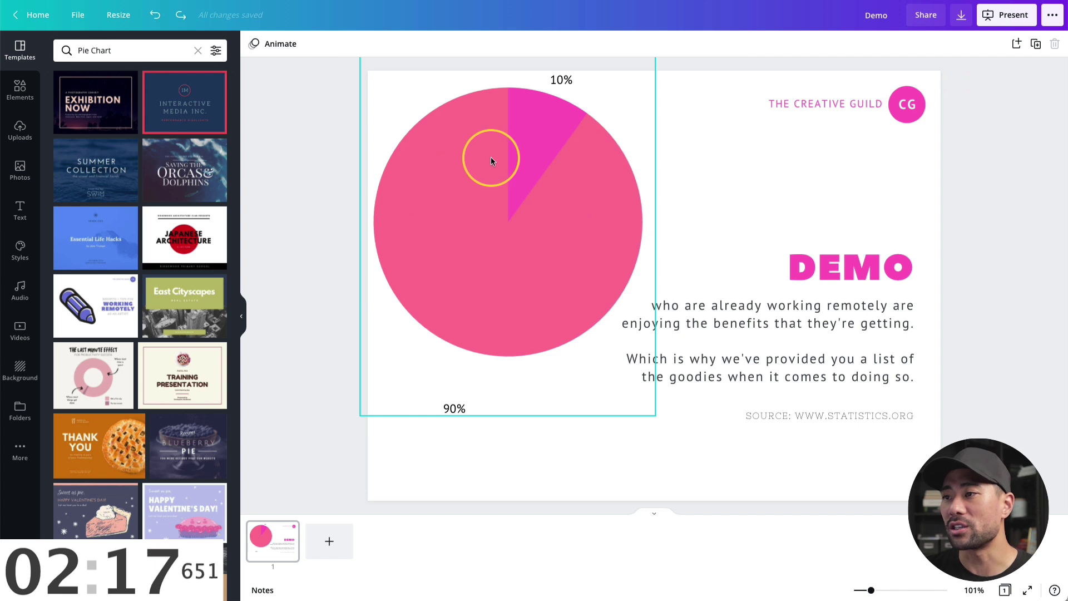
pyautogui.click(290, 44)
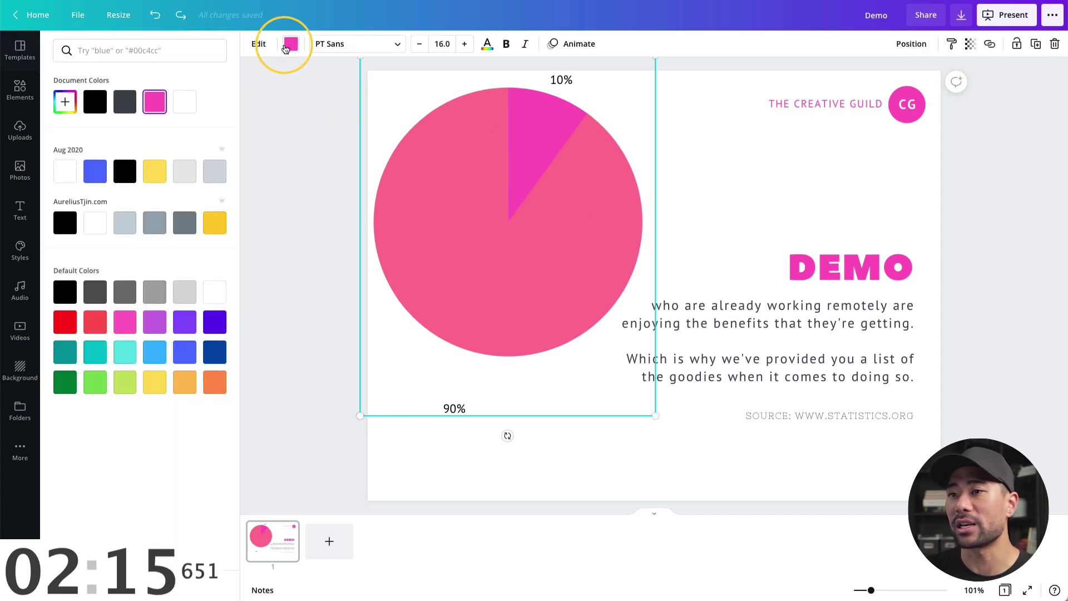
pyautogui.click(126, 349)
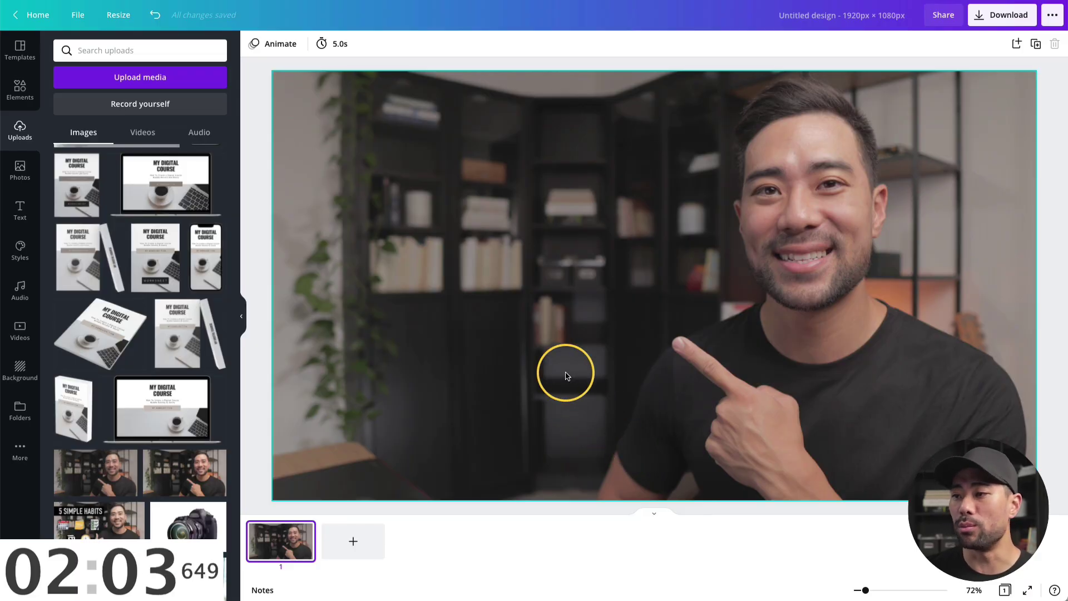
# Apply Background Remover to the photo of the man pointing.
pyautogui.click(488, 256)
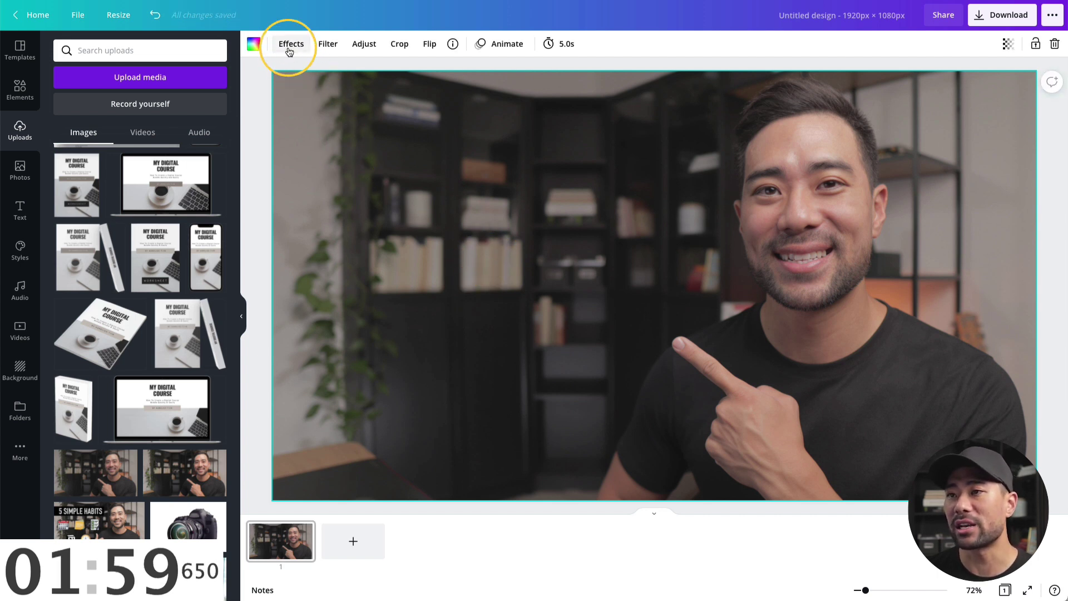
pyautogui.click(289, 43)
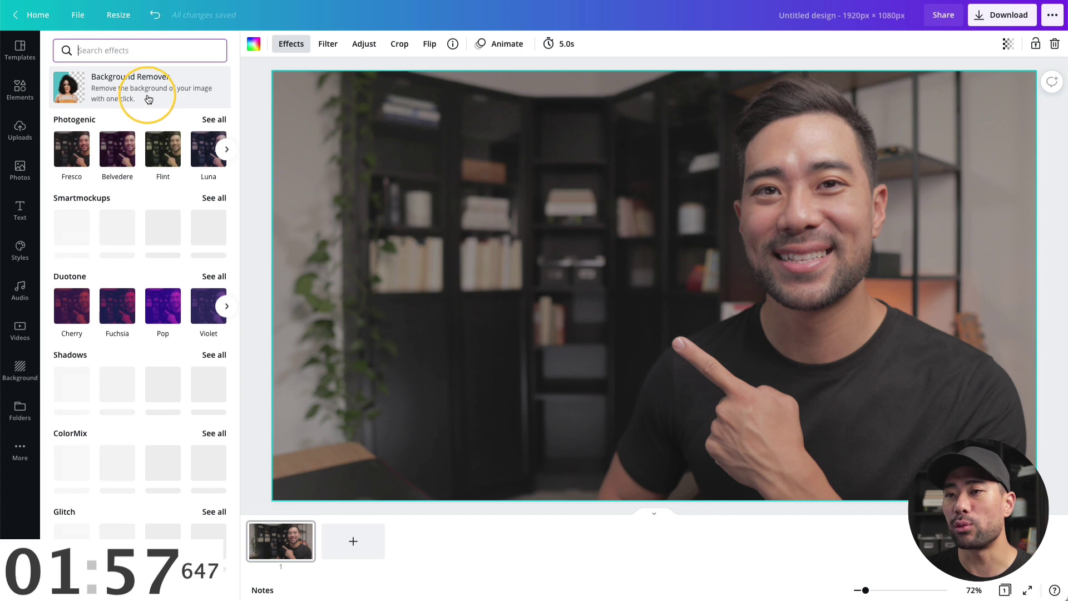
pyautogui.click(148, 96)
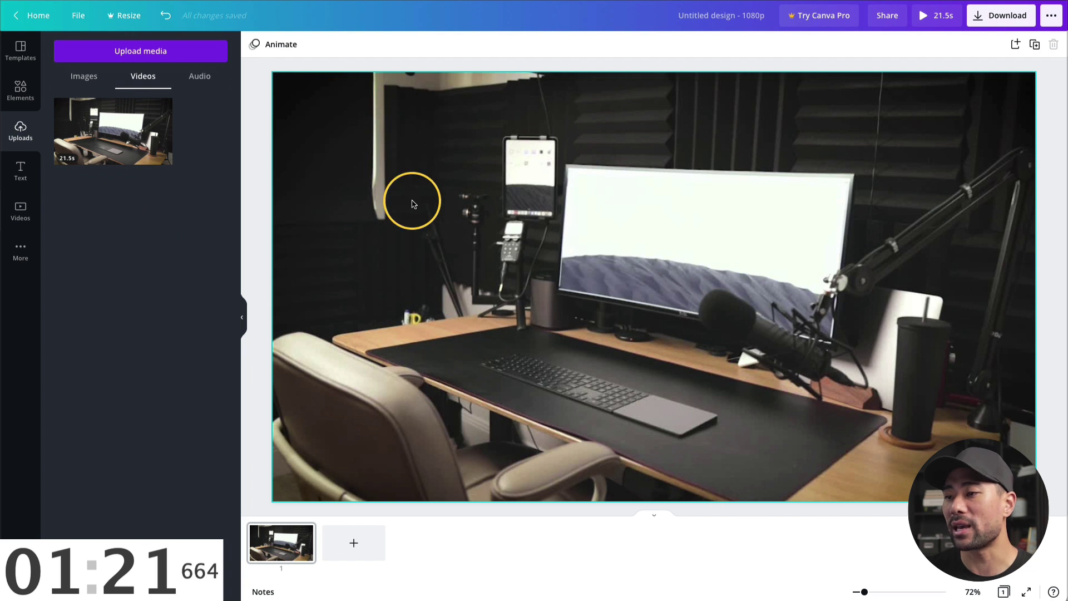
# Trim the start and end of the desk setup video so it runs 18.5s.
pyautogui.click(334, 123)
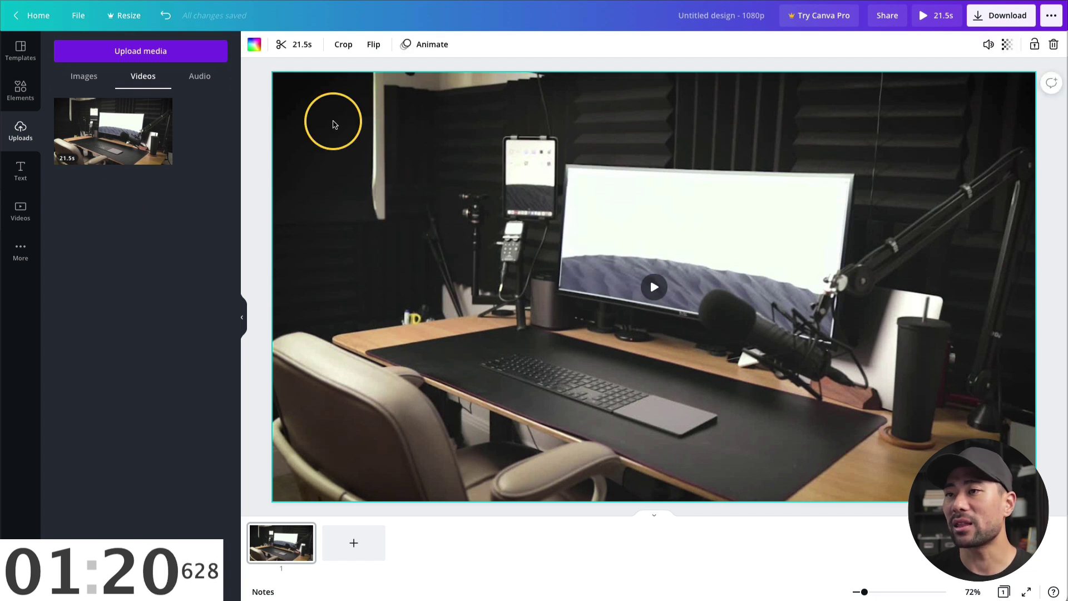
pyautogui.click(281, 53)
pyautogui.moveTo(302, 44); pyautogui.dragTo(354, 49)
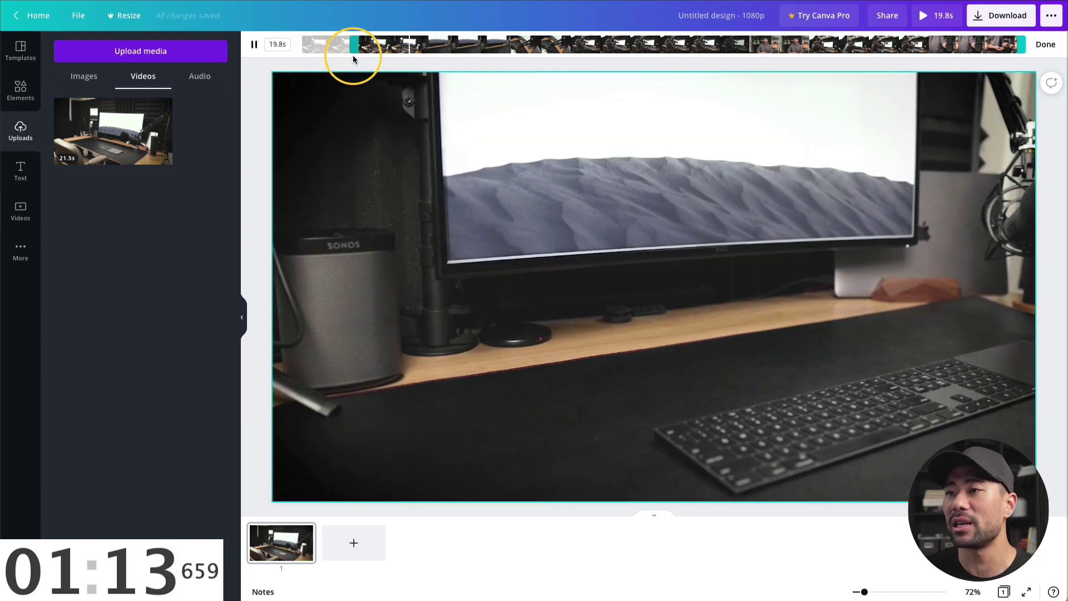
pyautogui.moveTo(353, 55); pyautogui.dragTo(367, 53)
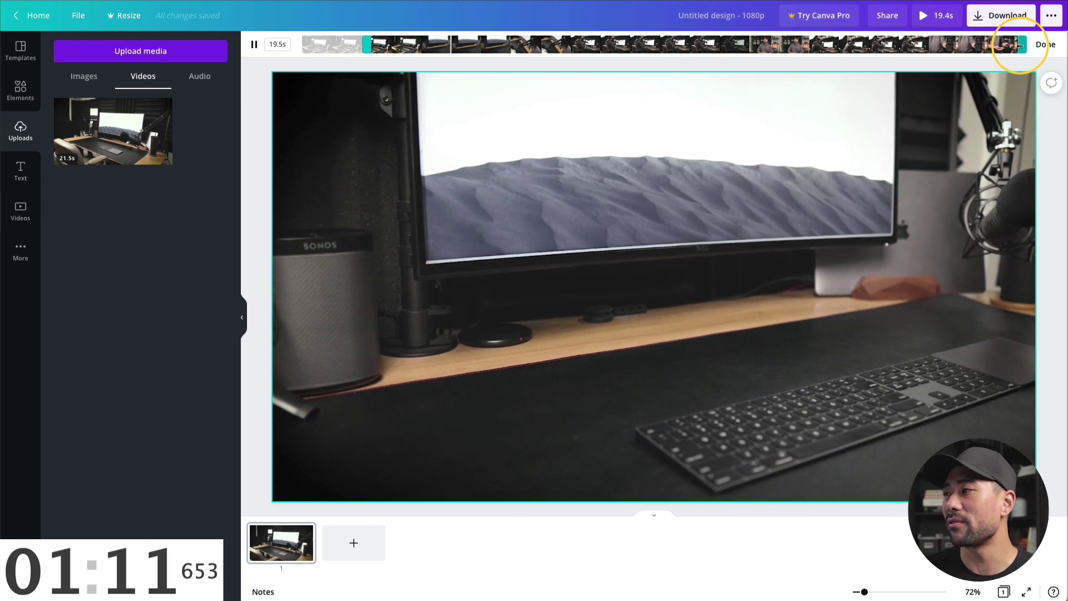
pyautogui.moveTo(1019, 46); pyautogui.dragTo(1005, 44)
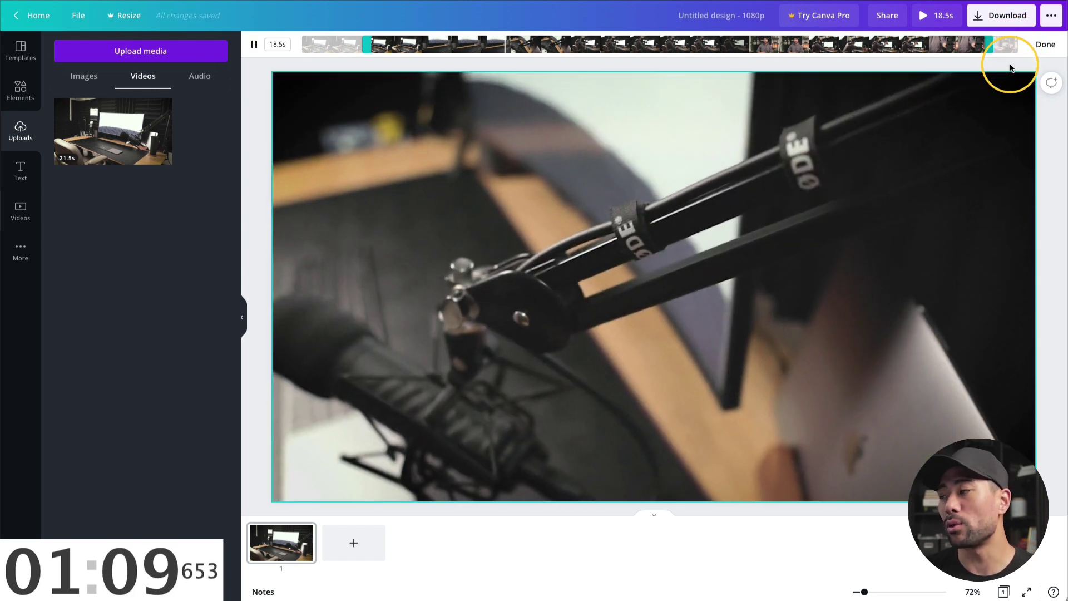
pyautogui.click(1044, 44)
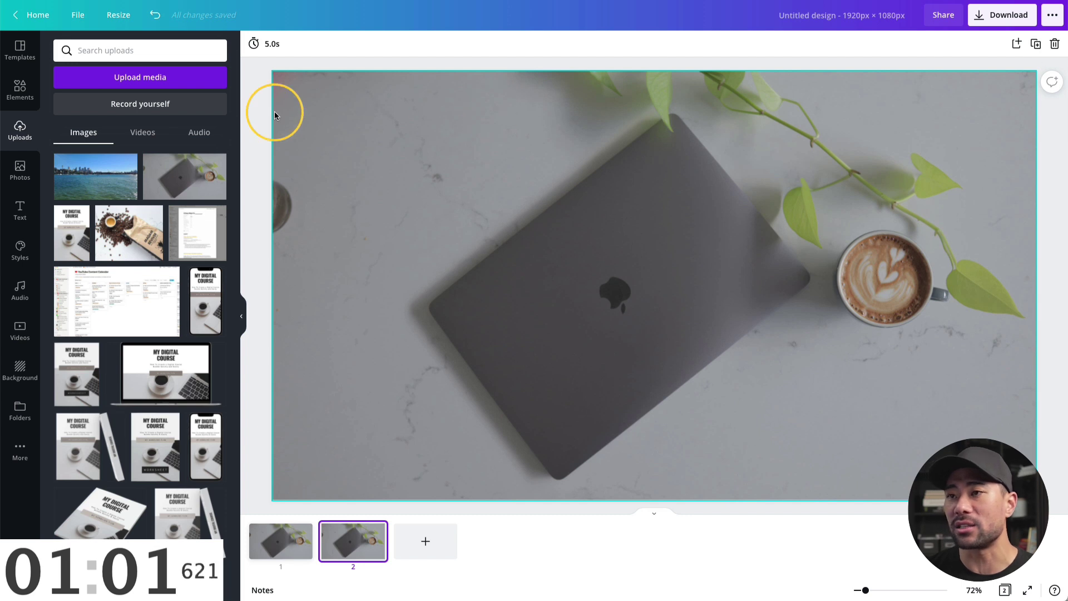
# Give the laptop photo brightness 27, contrast 6 and vignette 41, then return to page 1.
pyautogui.click(322, 112)
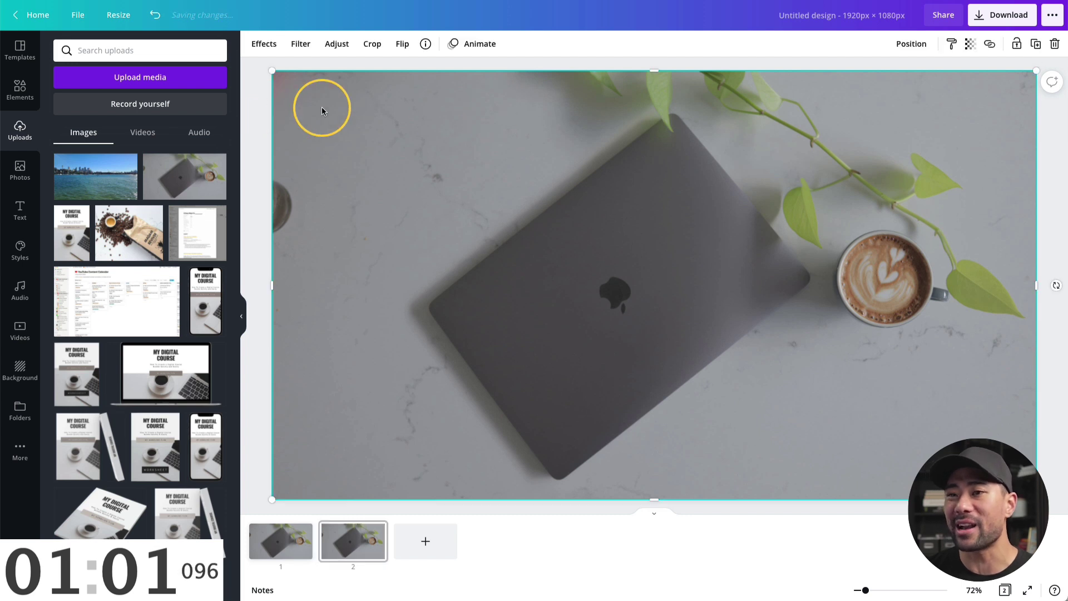
pyautogui.click(281, 137)
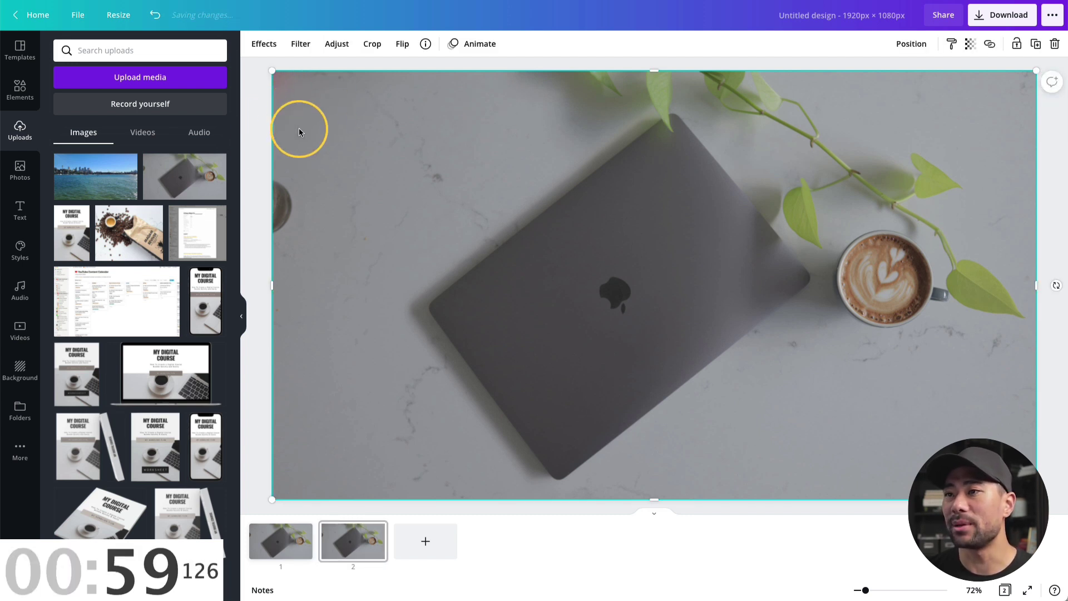
pyautogui.click(337, 48)
pyautogui.moveTo(150, 71); pyautogui.dragTo(156, 119)
pyautogui.moveTo(101, 208); pyautogui.dragTo(141, 208)
pyautogui.click(280, 547)
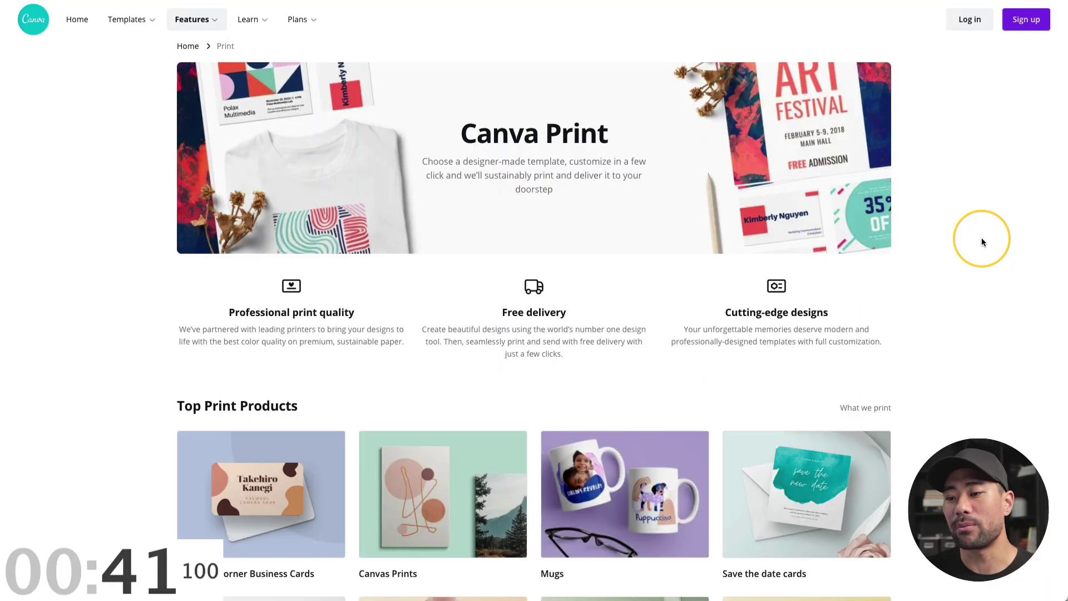
# Configure the coffee cup 'is life' T-shirt print as White, Men, size L.
pyautogui.scroll(-2, 980, 241)
pyautogui.scroll(-5, 981, 241)
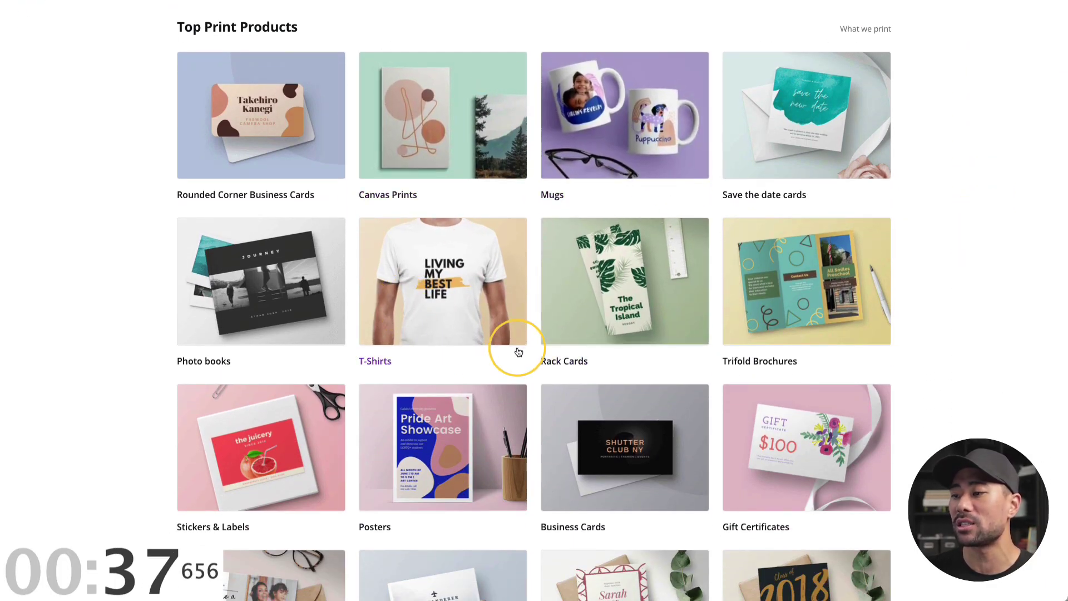
pyautogui.scroll(-1, 517, 350)
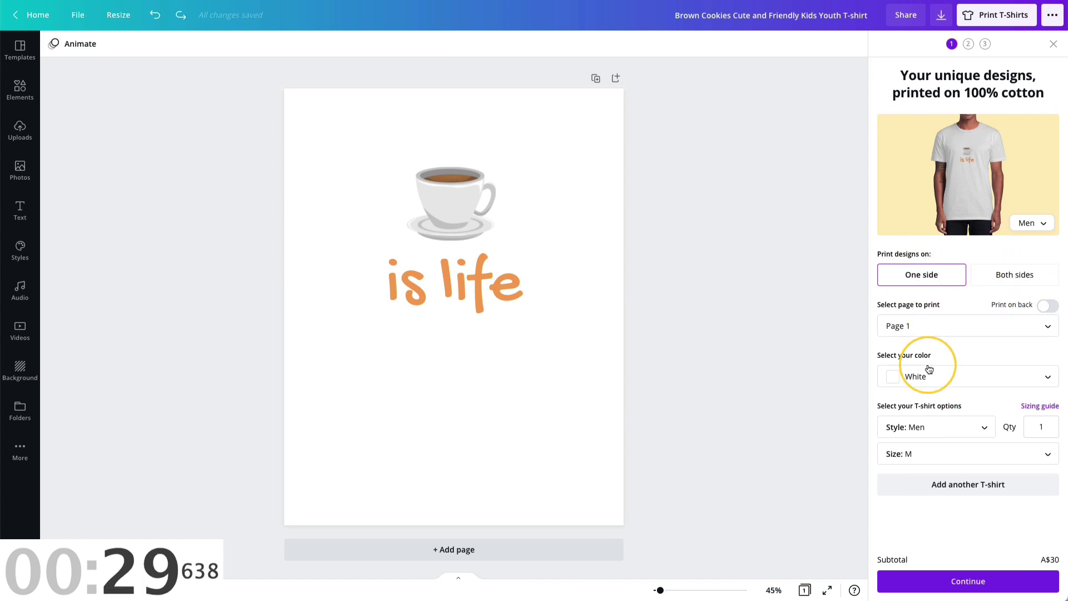
pyautogui.click(939, 383)
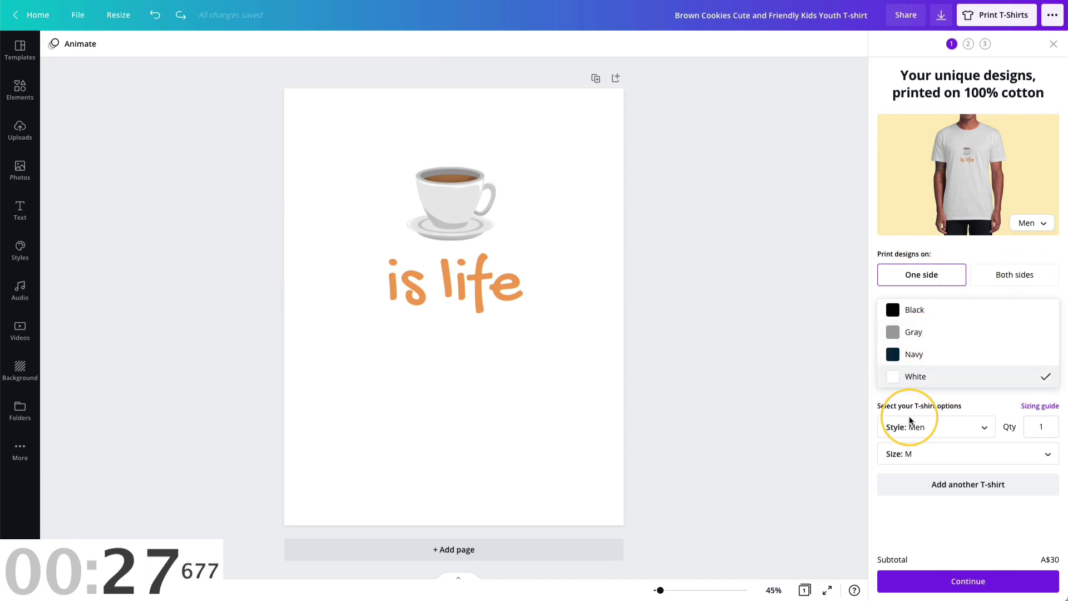
pyautogui.click(926, 408)
pyautogui.click(926, 430)
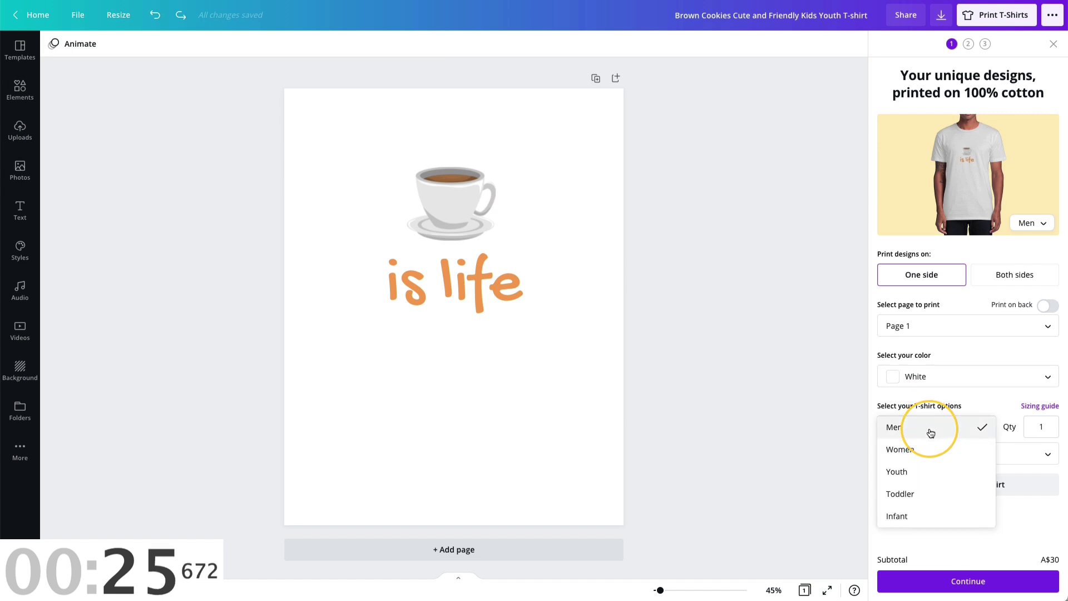
pyautogui.click(929, 431)
pyautogui.click(950, 453)
pyautogui.click(933, 477)
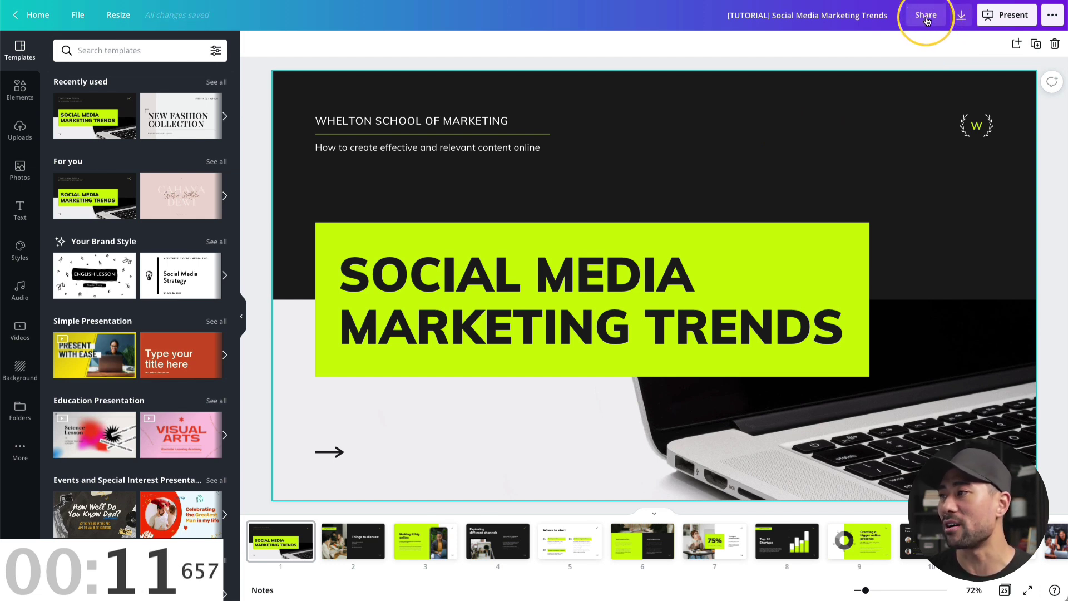
# Set the presentation's share link permission to 'use as template' and copy it.
pyautogui.click(926, 21)
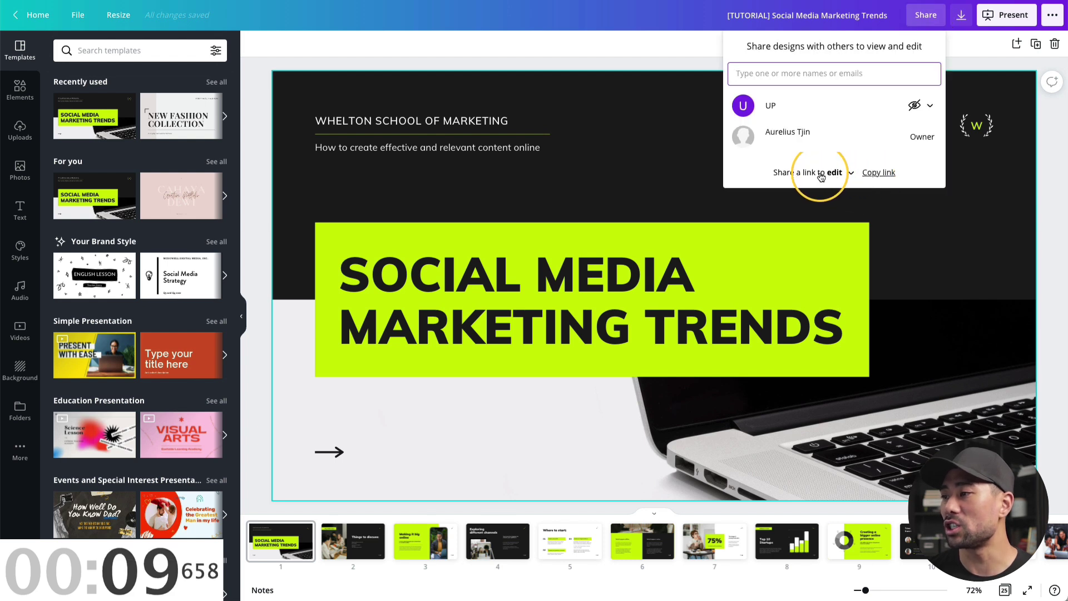
pyautogui.click(821, 176)
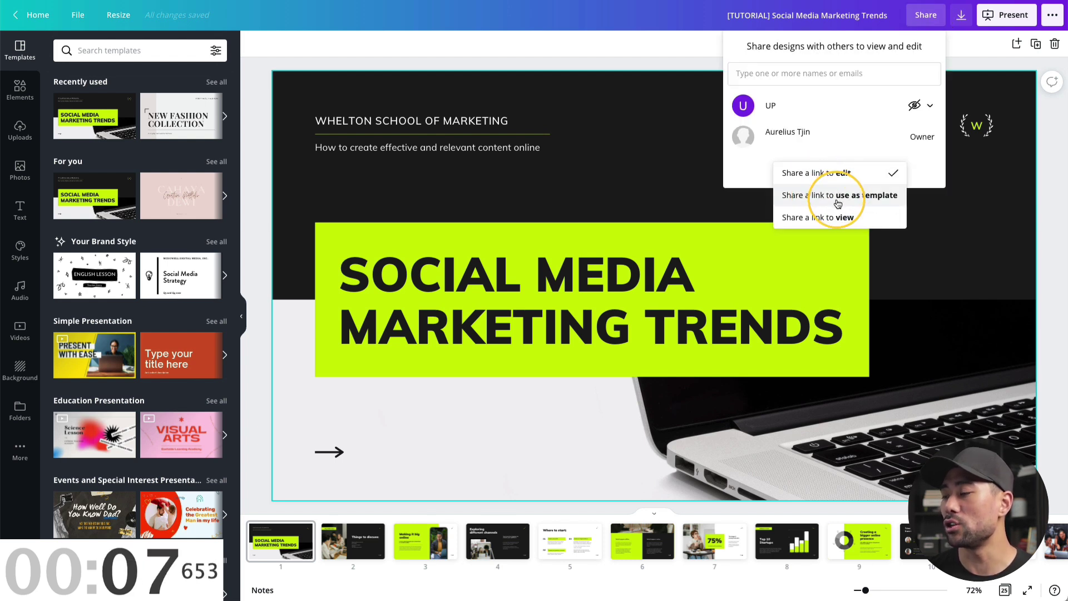
pyautogui.click(837, 200)
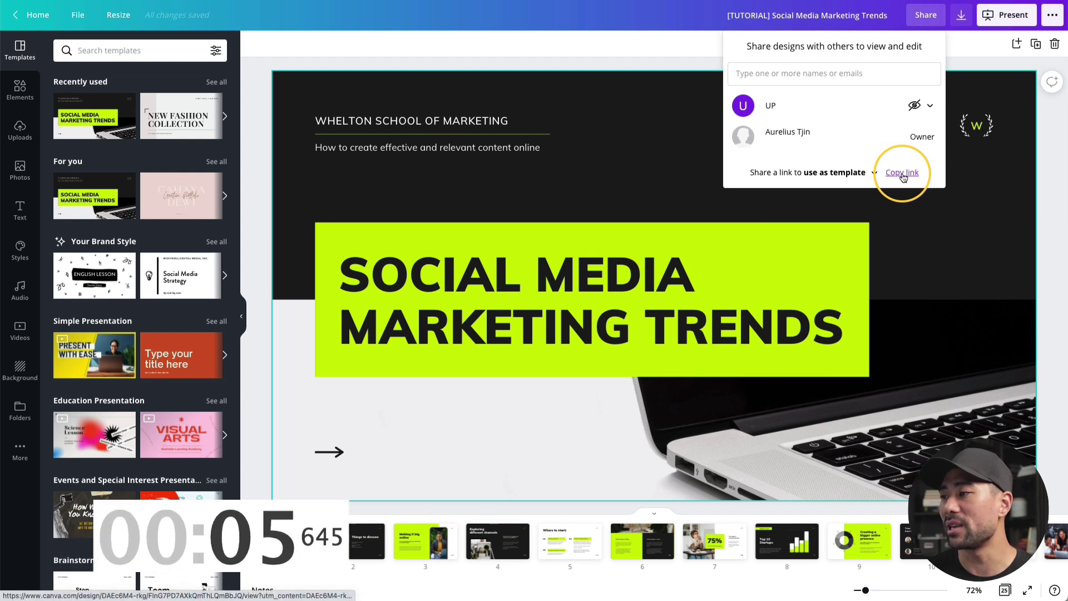
pyautogui.click(902, 173)
# Paste the Canva template link into the untitled TextEdit document and select it.
pyautogui.press('super+Tab')
pyautogui.write('https://www.canva.com/design/DAEc6M4-rkg/FlnG7PD7AXkQmThLQmBbJQ/view?utm_content=DAEc6M4-rkg&utm_campaign=designshare&utm_medium=link&utm_source=sharebutton&mode=preview')
pyautogui.moveTo(599, 157); pyautogui.dragTo(482, 136)
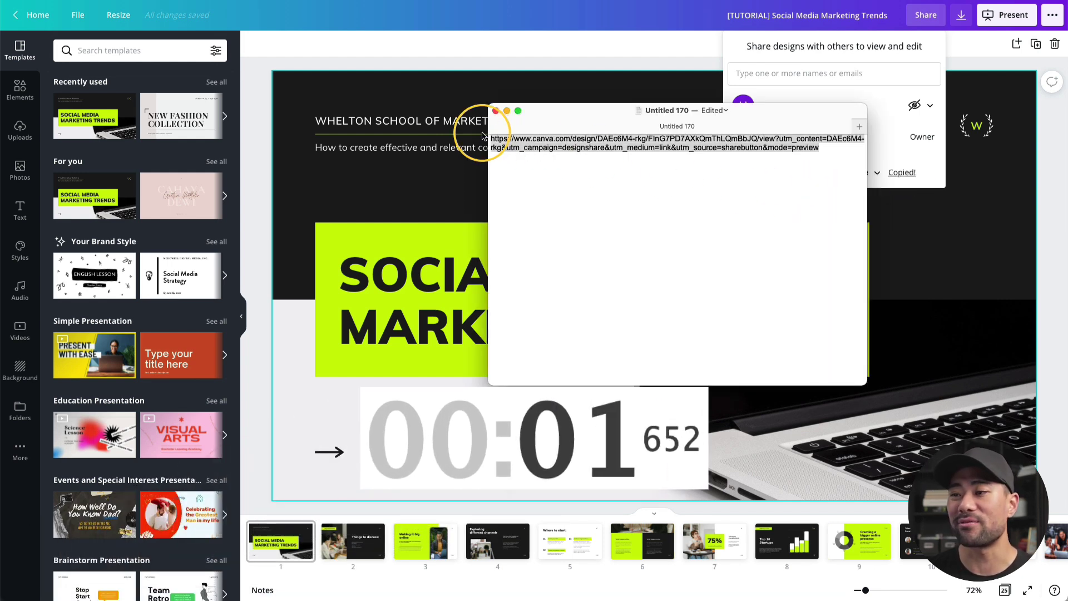